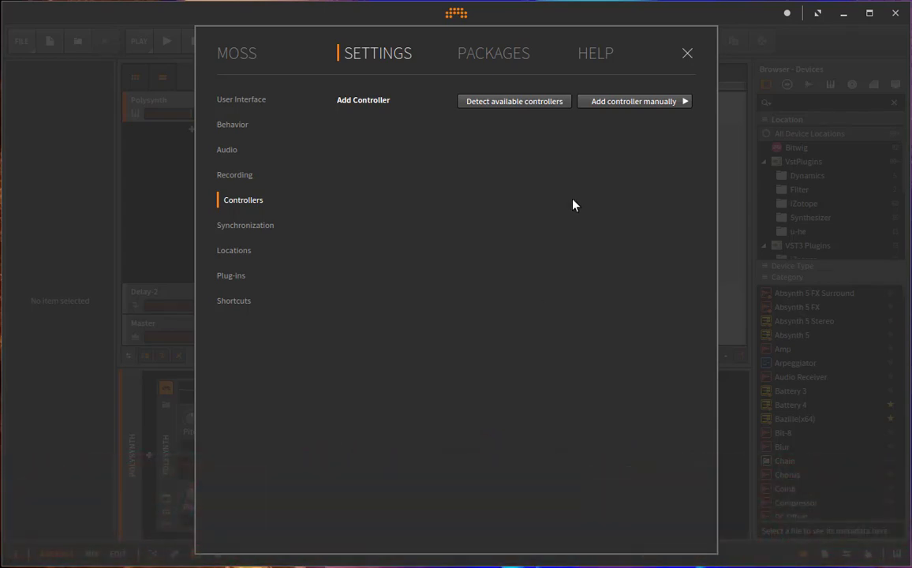
- Manually add a Generic > Flexi controller on the Controllers settings page
left_click(631, 110)
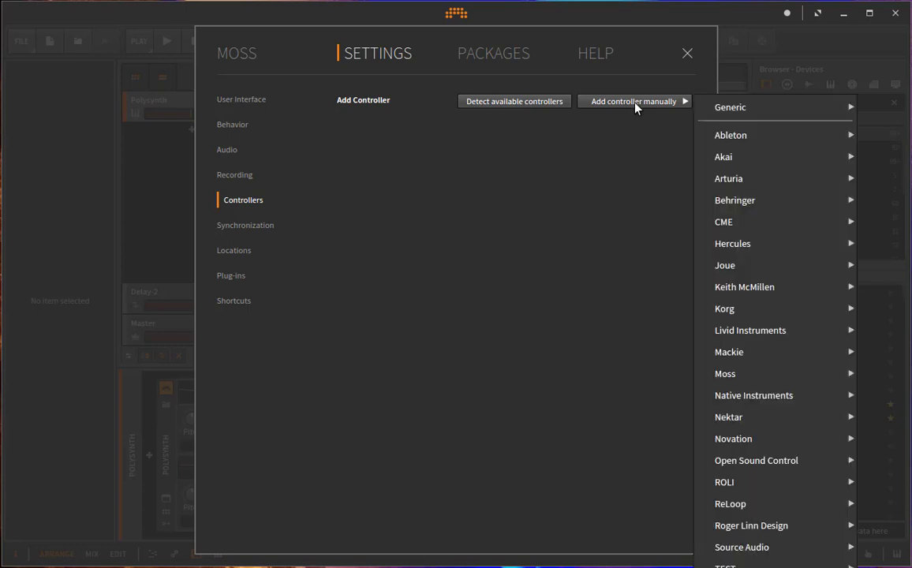
mouse_move(806, 115)
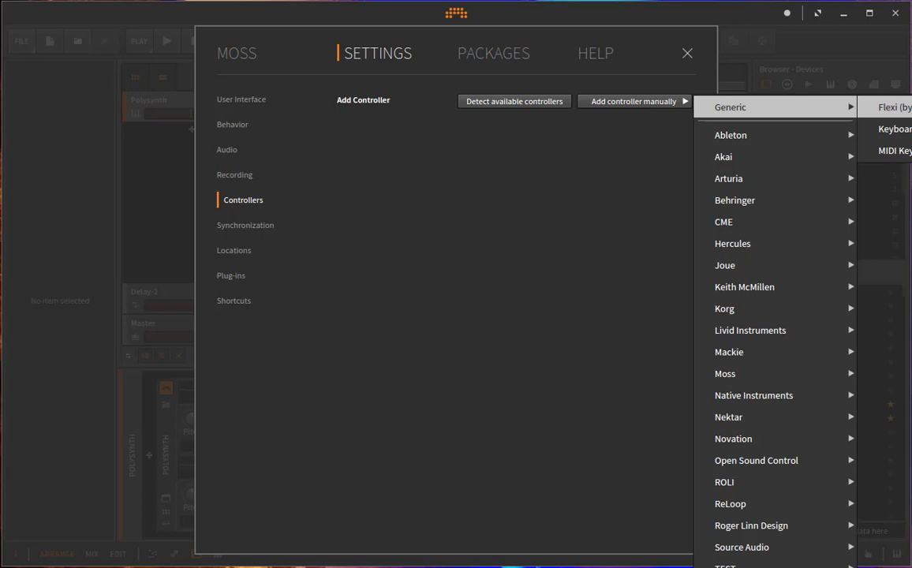
left_click(895, 107)
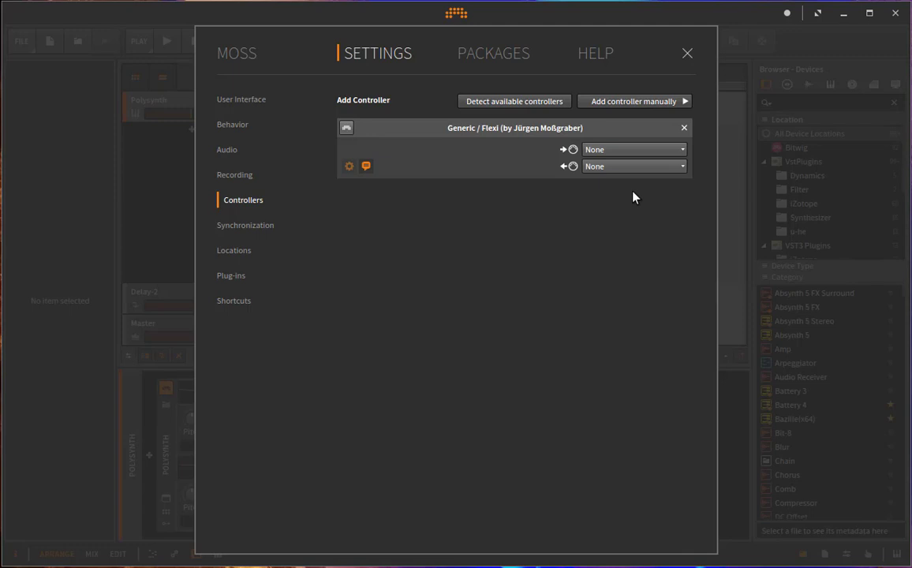
- Set the Flexi controller's MIDI input and output ports to KOMPLETE KONTROL - 1
left_click(655, 150)
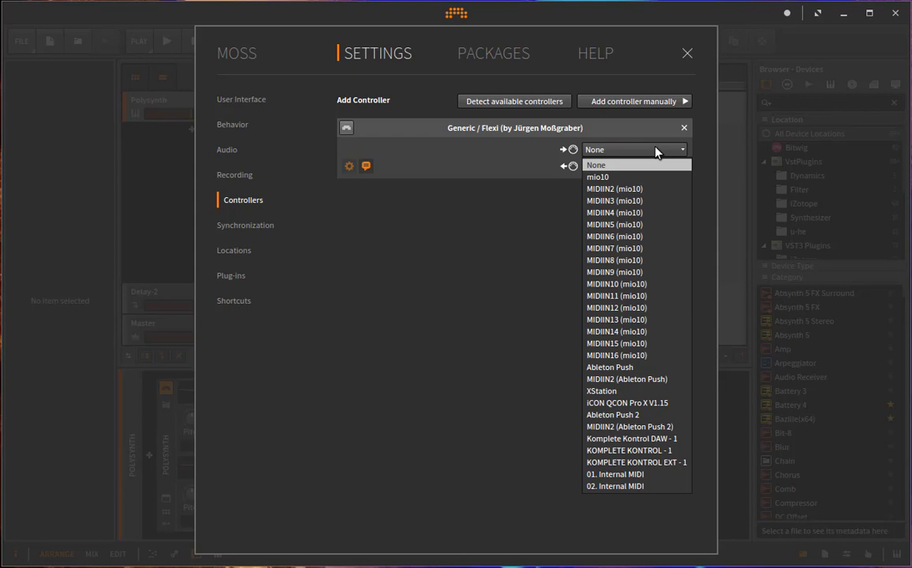
left_click(680, 451)
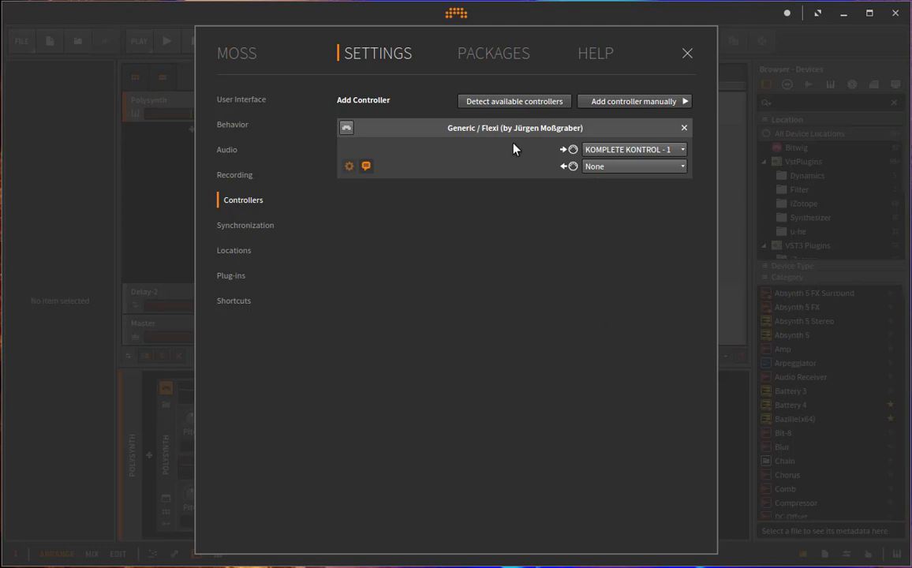
left_click(611, 170)
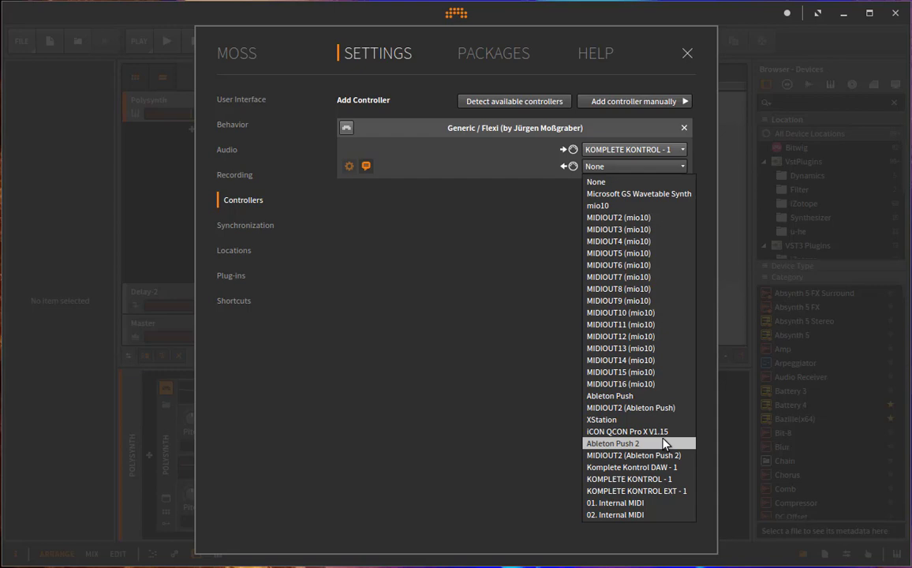
left_click(682, 479)
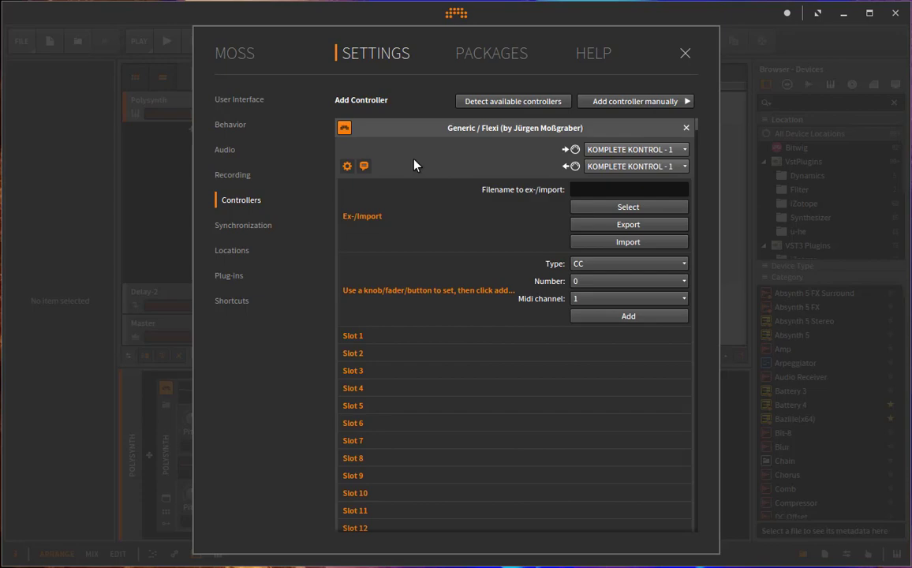
- Scroll the slot list and learn CC 14 on MIDI channel 1 from a controller knob
scroll(480, 353, "down", 4)
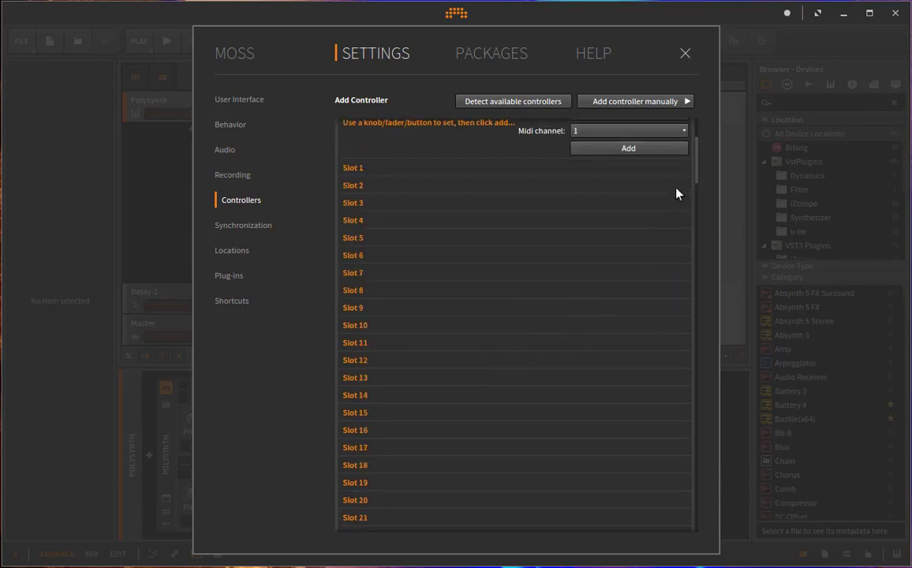
left_click_drag(692, 161, 695, 122)
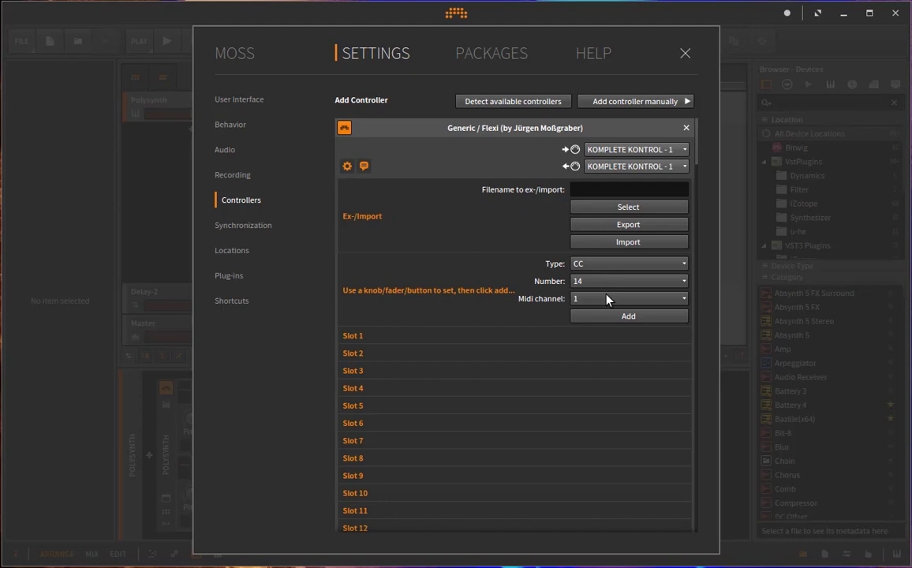
- Add the CC 14 mapping as Slot 1 and assign it to Track 1: Set Volume
left_click(620, 318)
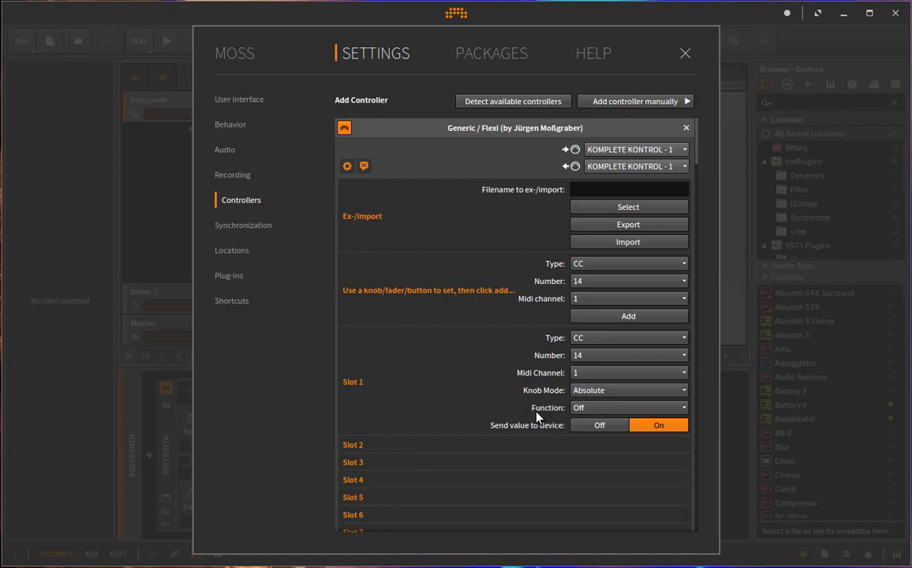
left_click(606, 409)
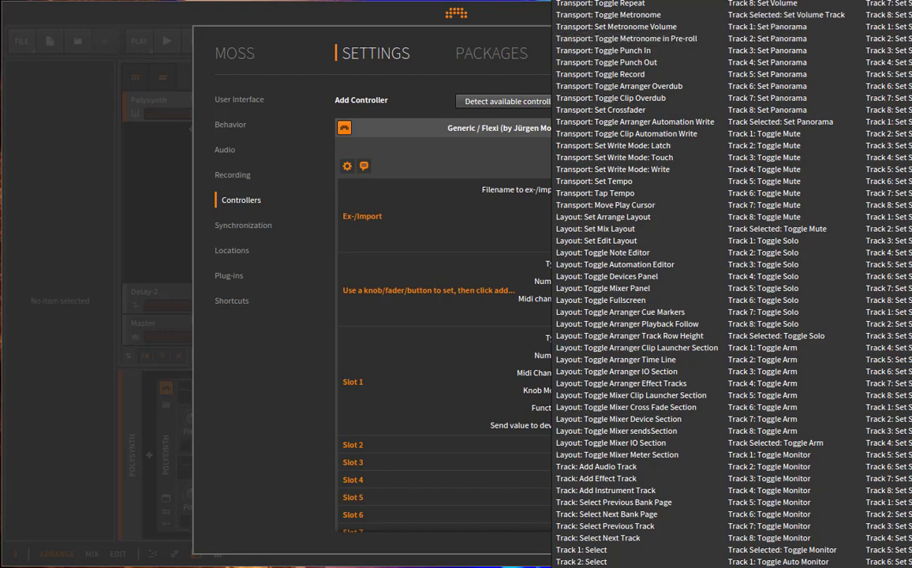
key("Escape")
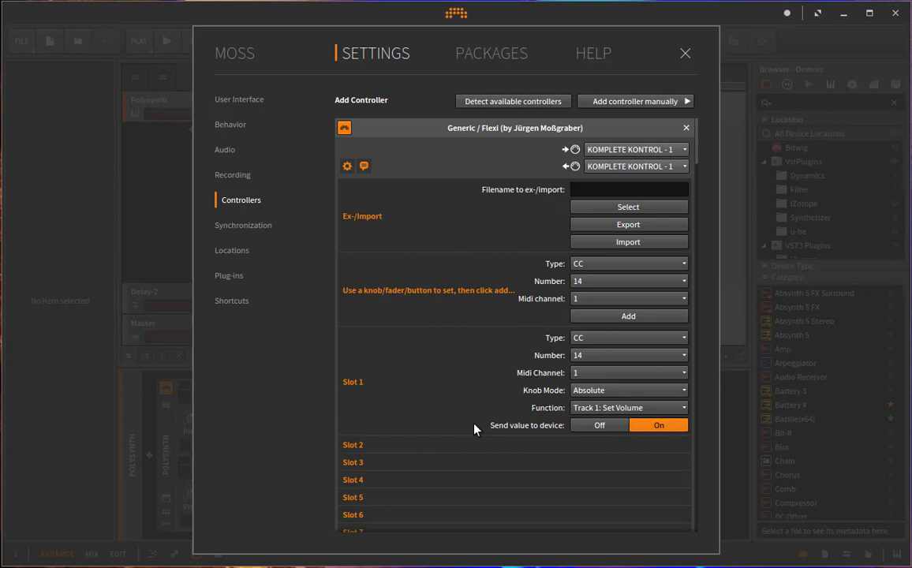
- Toggle Slot 1's Send value to device off and back on, then list its Knob Mode options
left_click(596, 427)
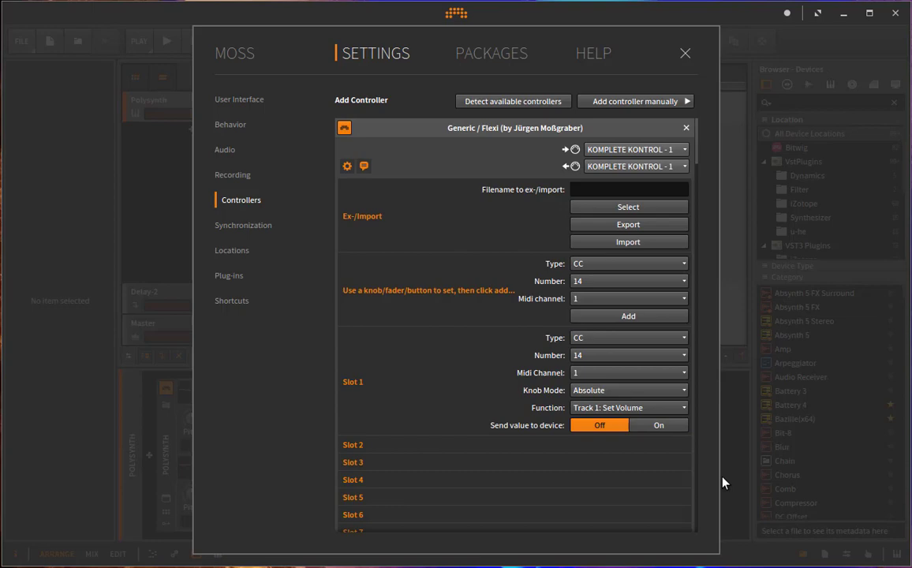
left_click(659, 426)
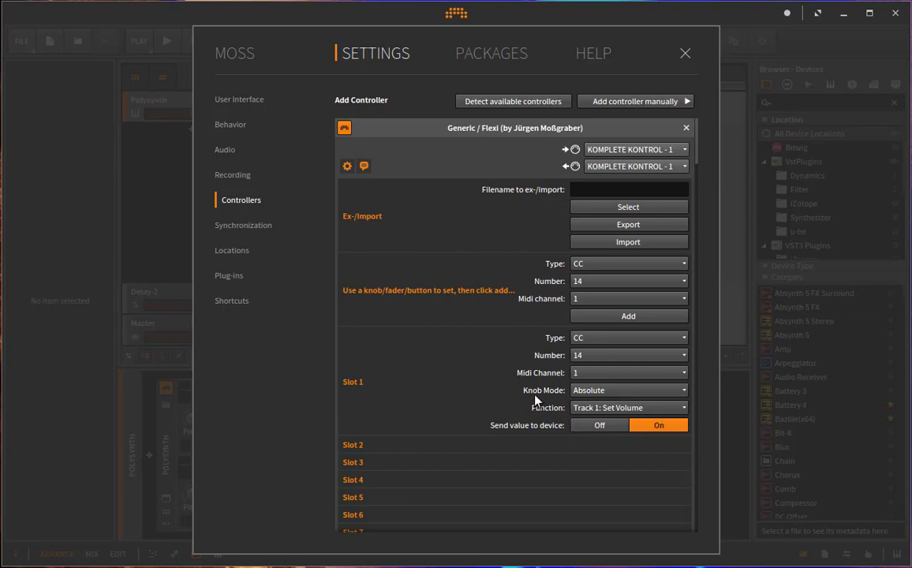
left_click(650, 391)
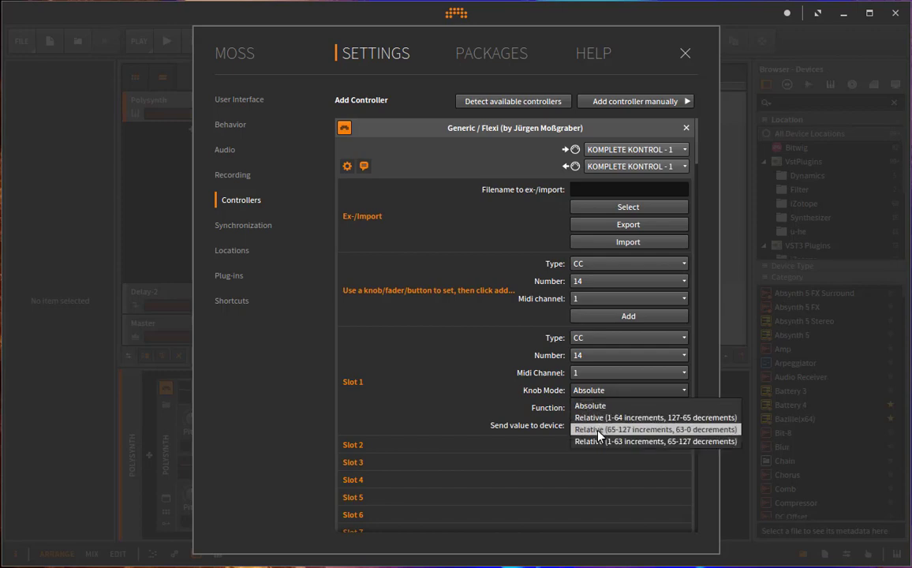
- Keep Absolute knob mode and add the CC 112 mapping as a second slot
left_click(588, 405)
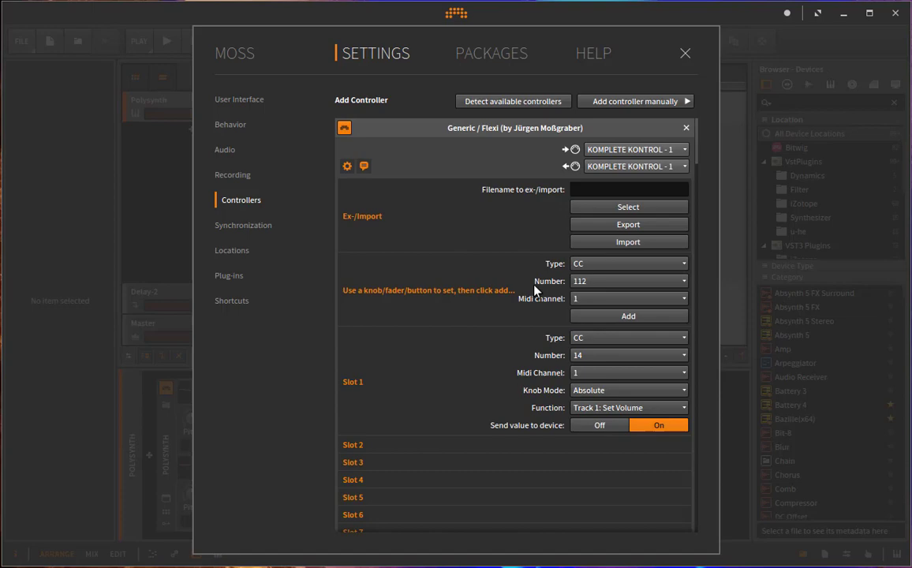
left_click(628, 317)
scroll(503, 330, "down", 2)
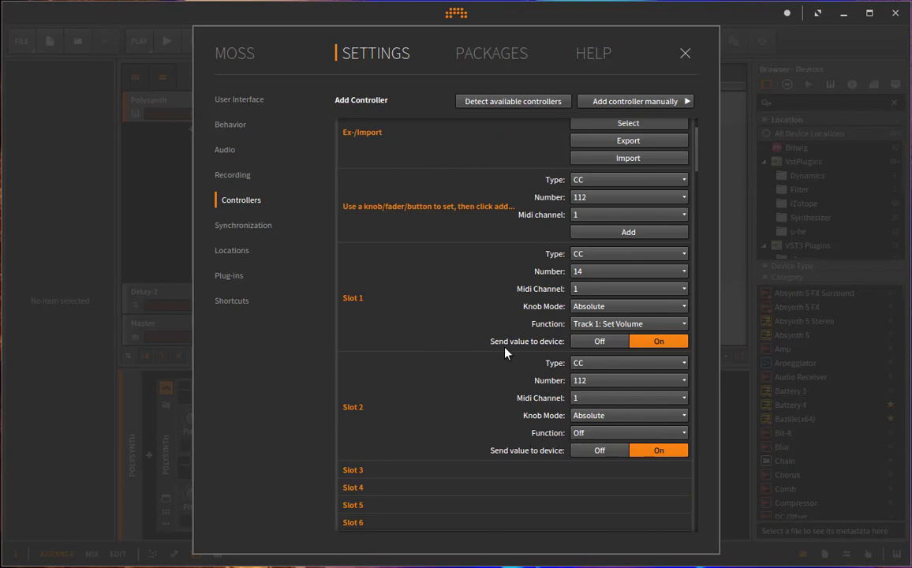
left_click(587, 232)
- Reassign Slot 1 (CC 14) to Device: Set Parameter 1, leaving Slot 2 Off
left_click(604, 325)
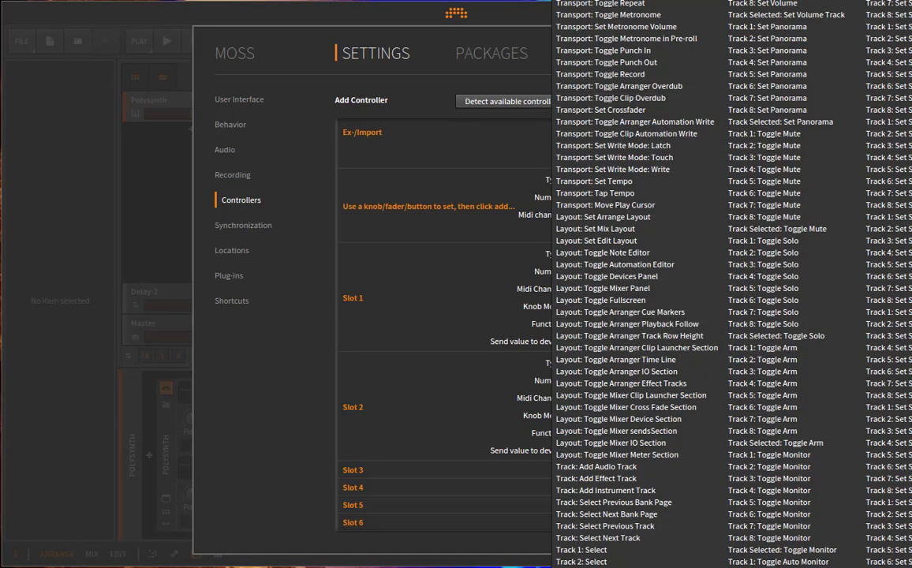
key("Escape")
left_click(614, 316)
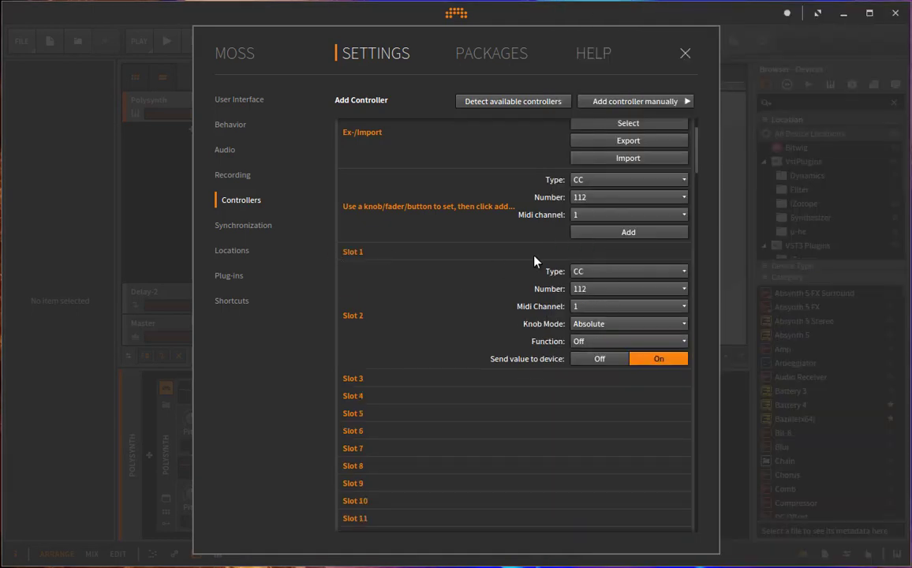
right_click(625, 233)
left_click(505, 226)
left_click(608, 234)
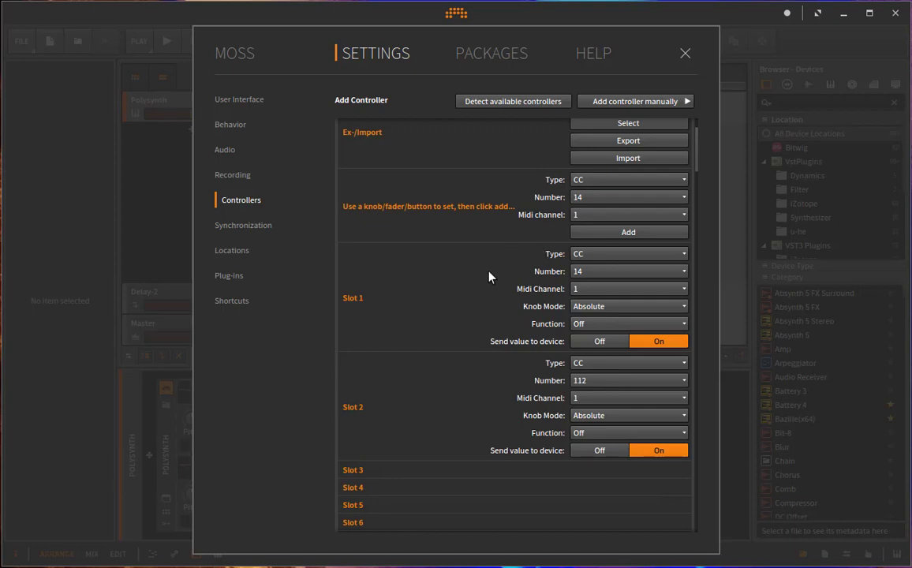
left_click(627, 325)
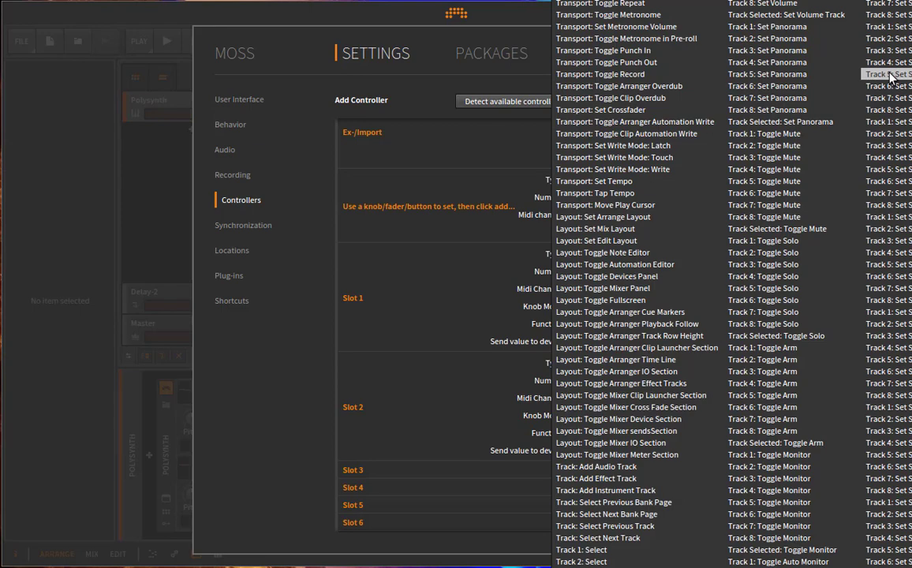
key("Escape")
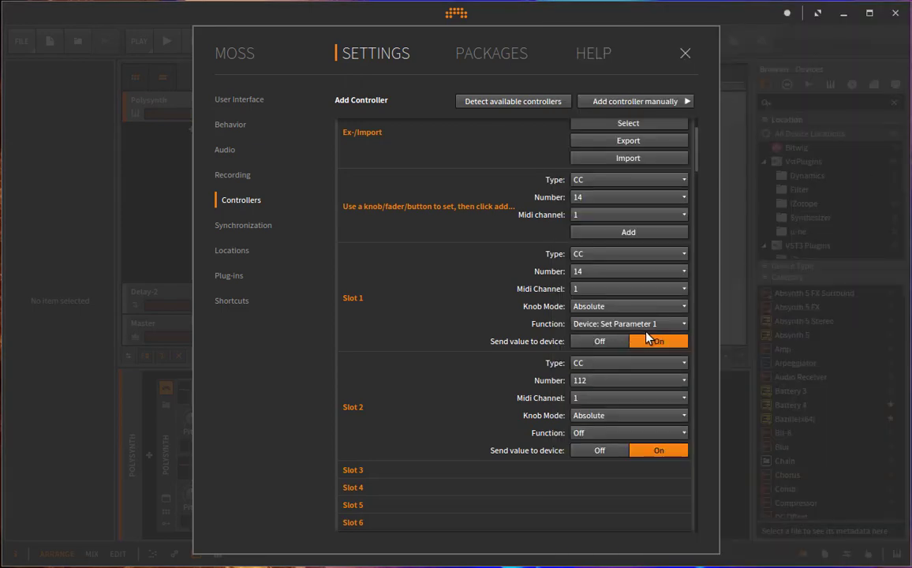
- Assign Slot 2 (CC 112) to the Device: Select Next function
left_click(619, 437)
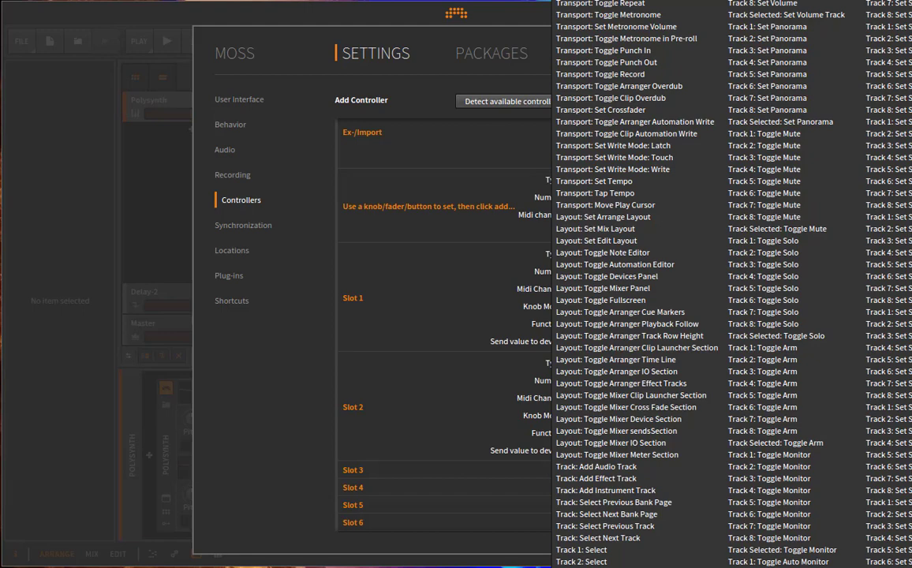
key("Escape")
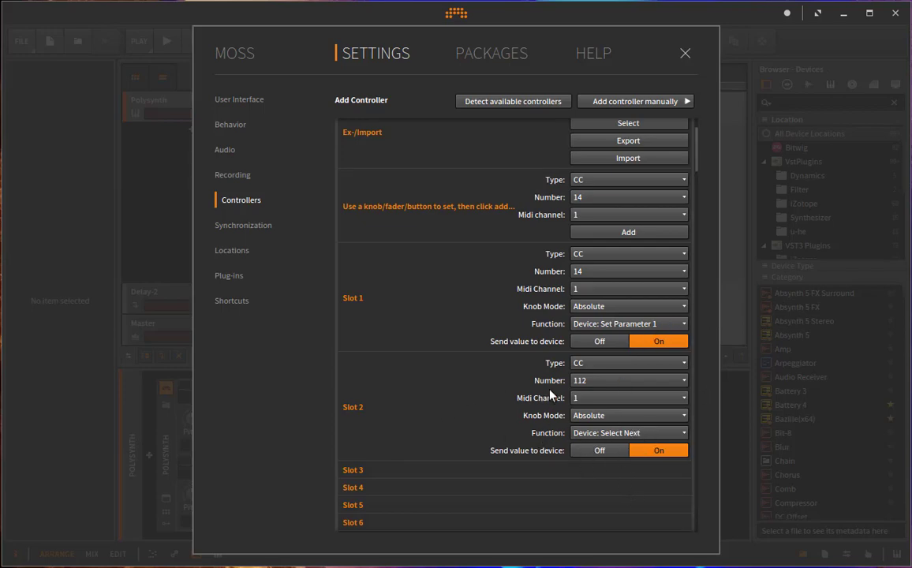
left_click(615, 432)
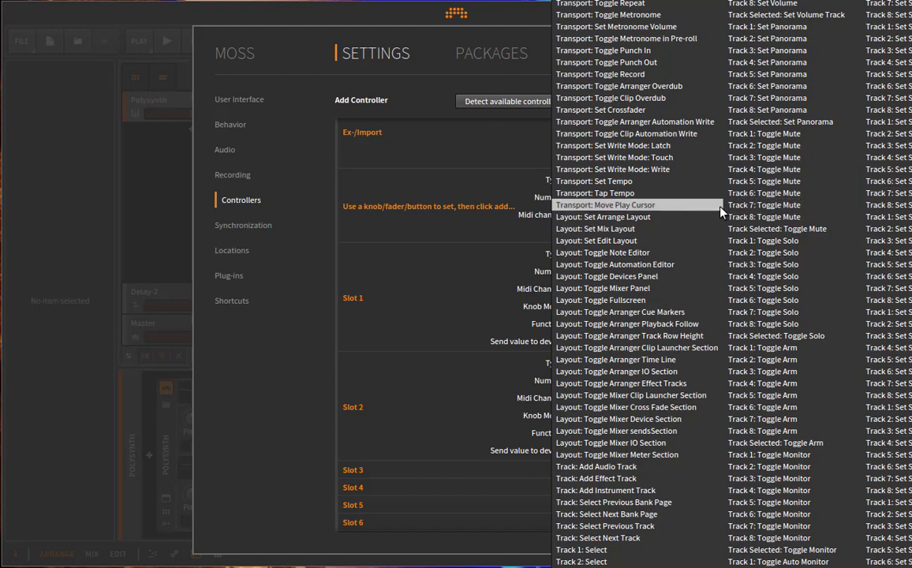
left_click(616, 98)
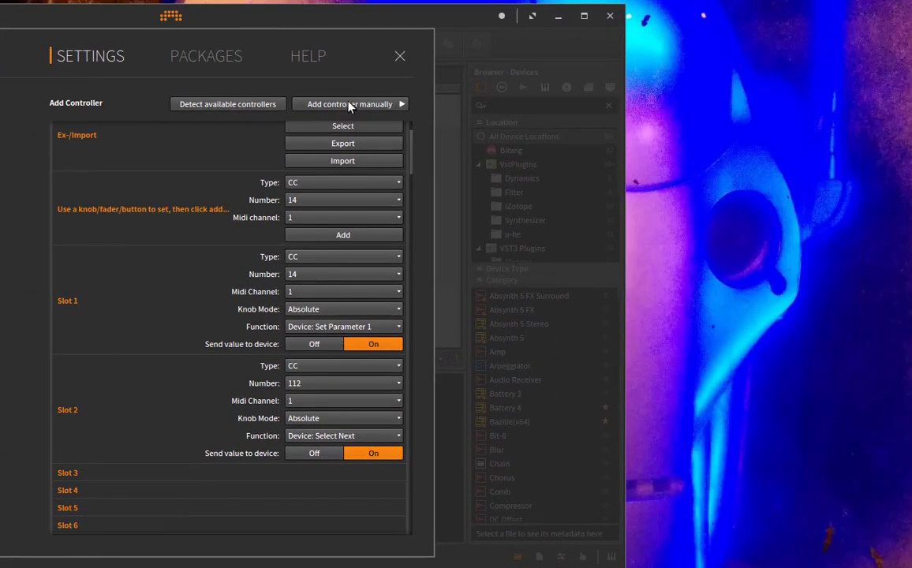
- Dismiss the open lists and close Settings to return to the Polysynth project
left_click(350, 104)
left_click(344, 326)
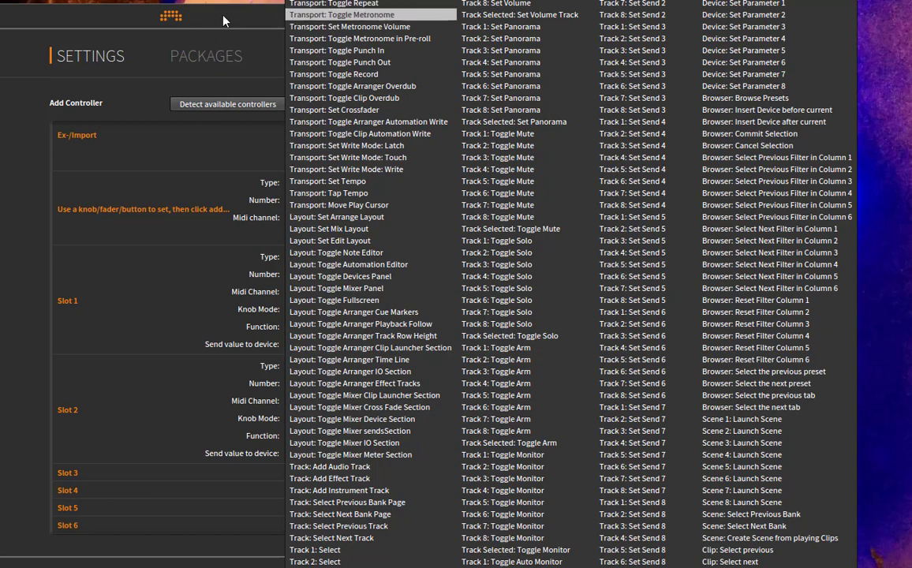
left_click(201, 13)
- Change the Polysynth's OSC1 Pitch to +2.81 st, then reopen the Controllers settings
left_click(684, 55)
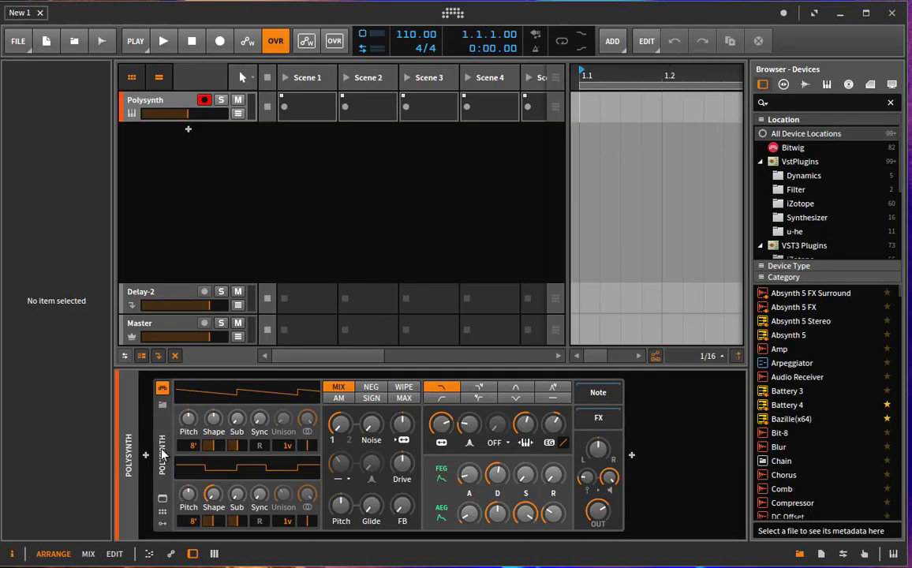
left_click(189, 422)
mouse_move(195, 427)
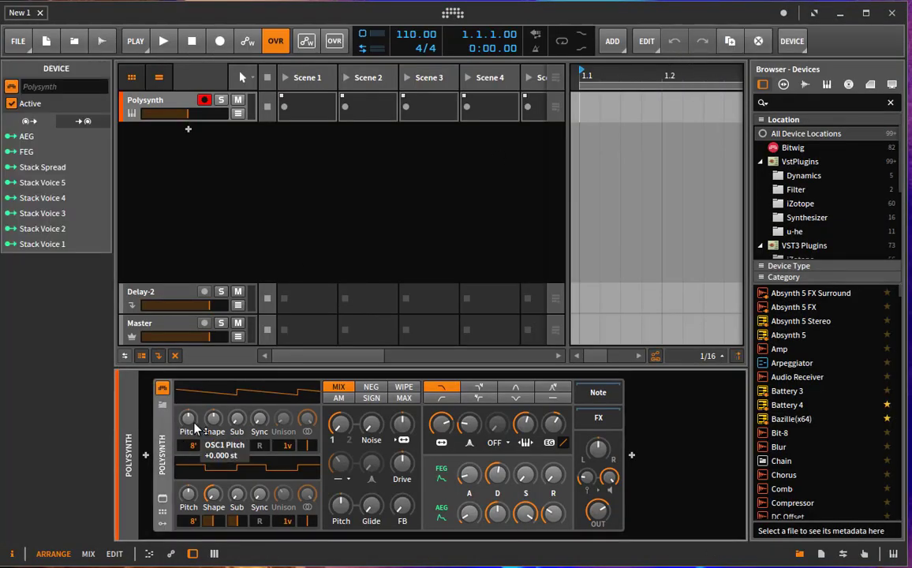
left_click_drag(196, 426, 284, 386)
left_click(456, 13)
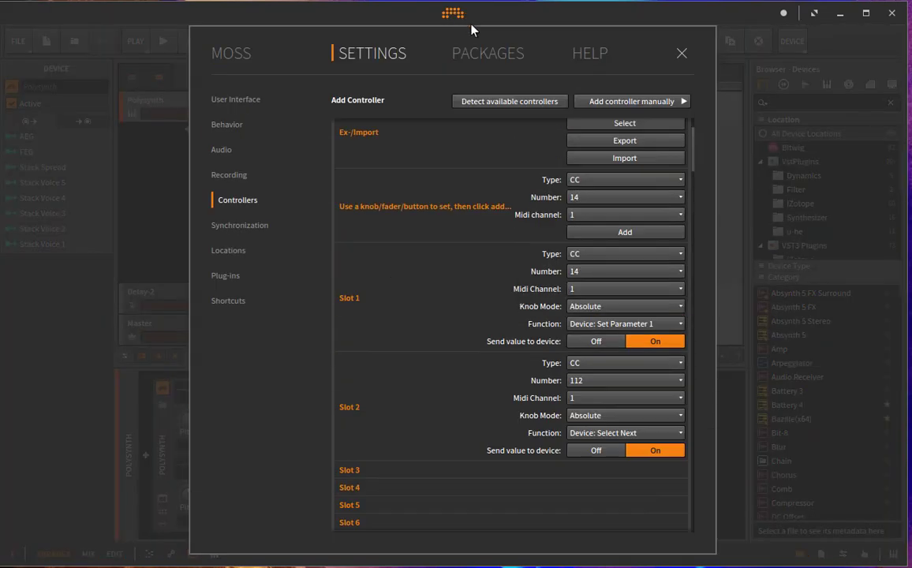
scroll(449, 259, "up", 2)
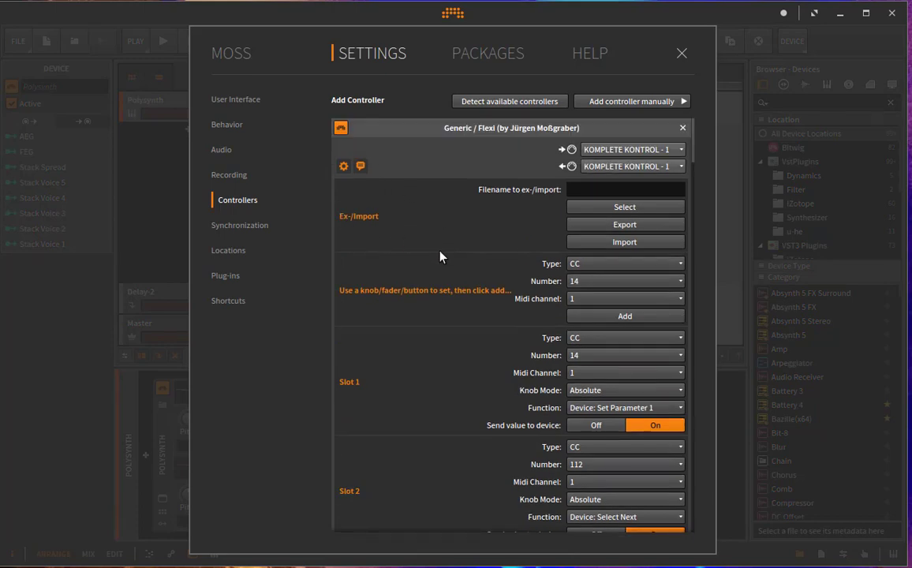
scroll(470, 386, "down", 20)
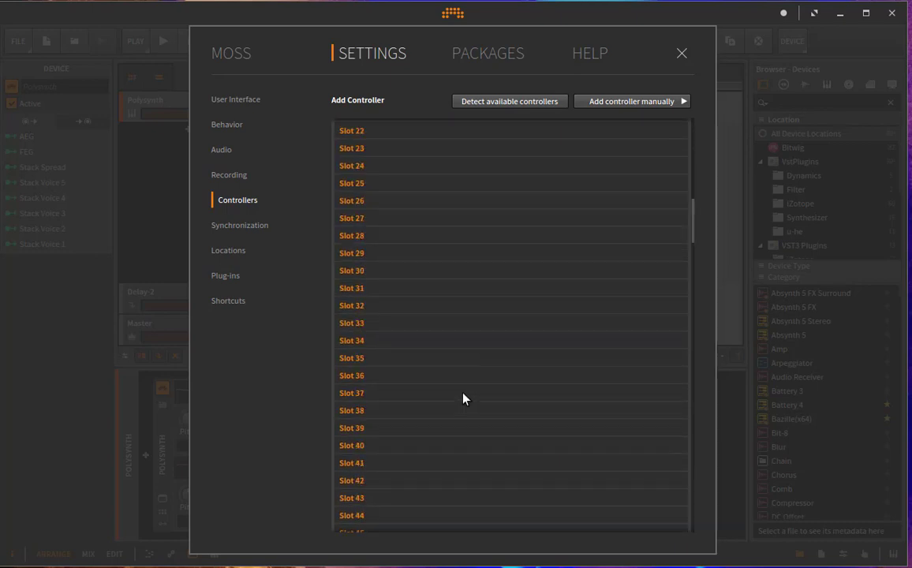
left_click_drag(697, 239, 682, 96)
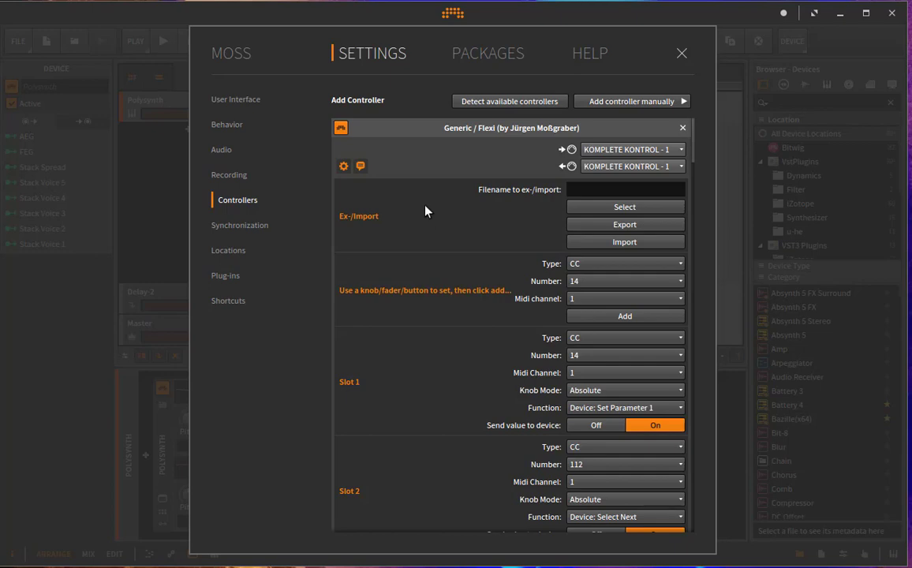
- Set the Flexi ex-/import file to Export.txt on the Desktop and check the full path
left_click(653, 227)
left_click(593, 208)
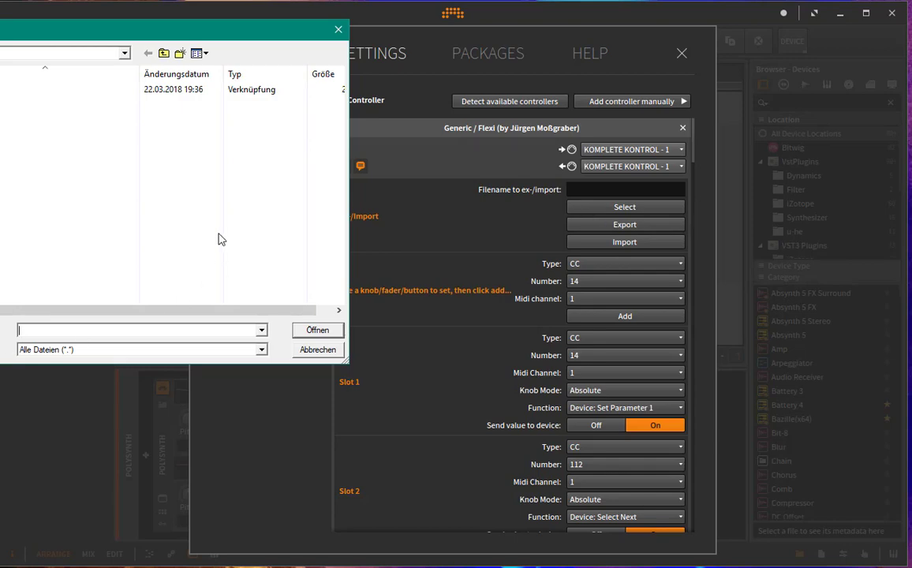
type("Export.txt")
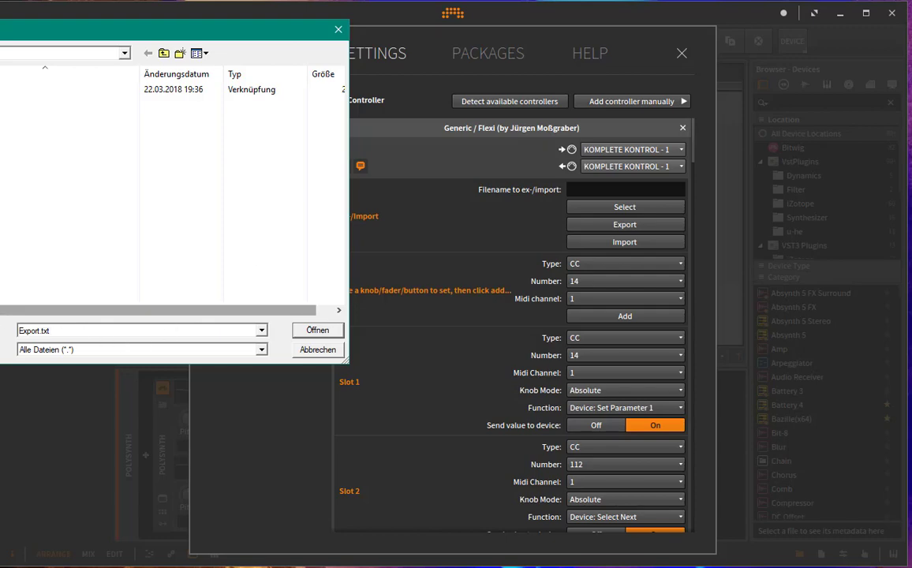
left_click(317, 329)
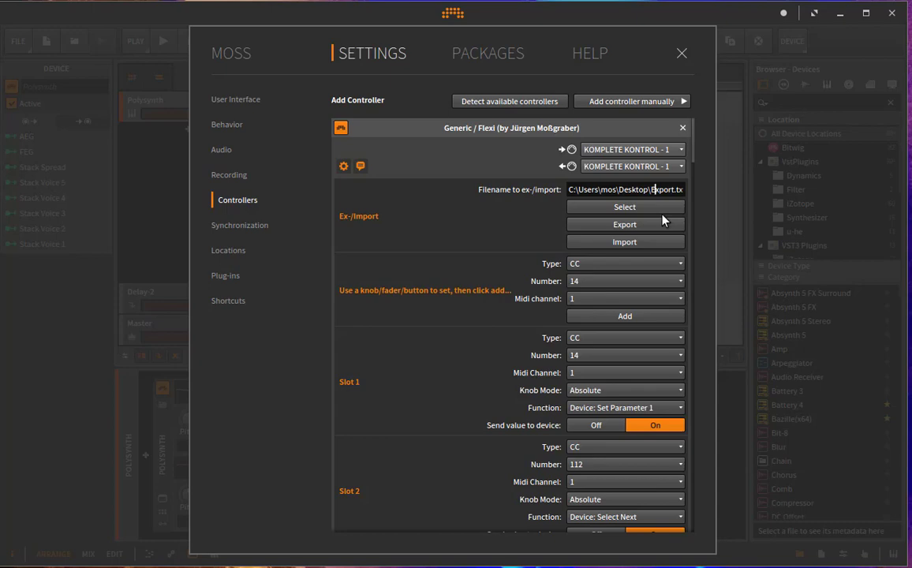
key("End")
key("Home")
- Export the Flexi mapping to Export.txt, then clear Slot 1's function
left_click(580, 228)
left_click(623, 407)
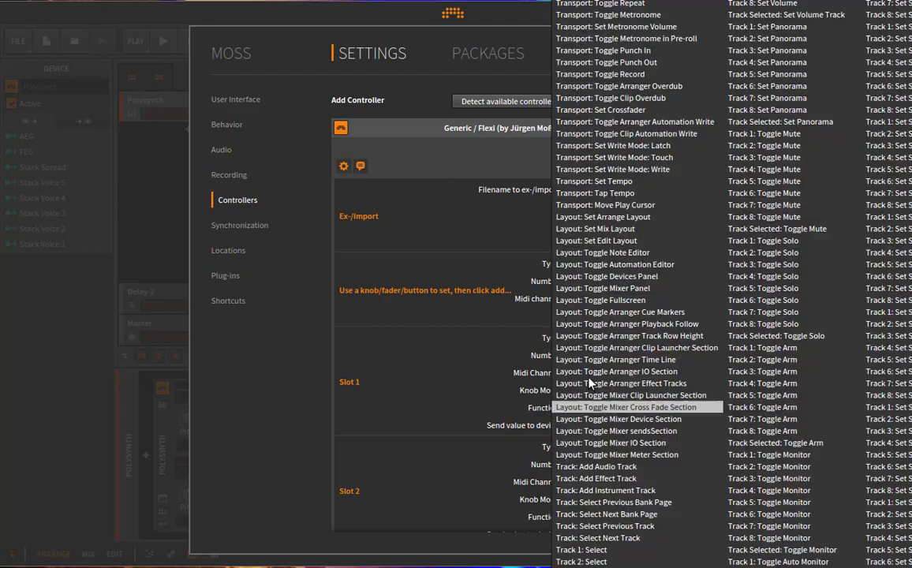
left_click(593, 114)
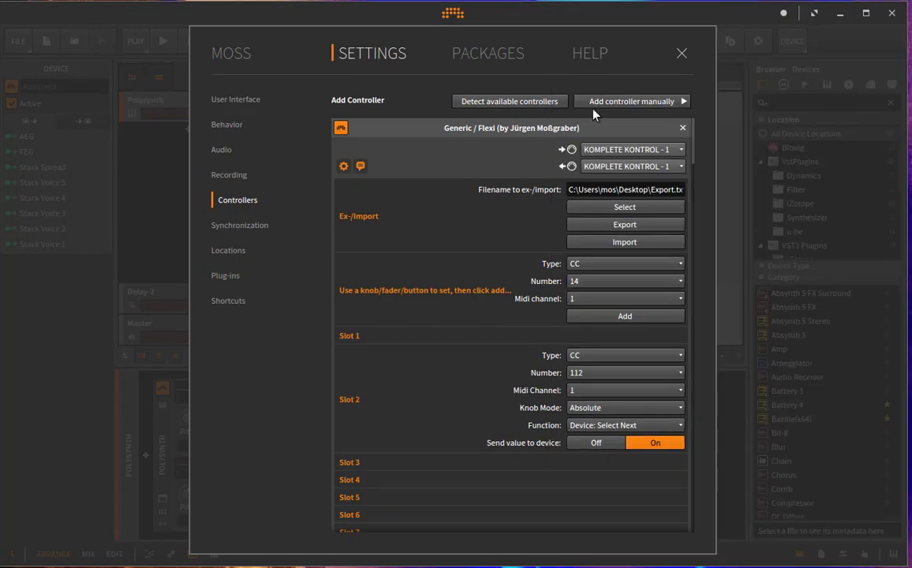
- Clear Slot 2's function, then import Export.txt to restore Set Parameter 1 and Select Next
left_click(592, 425)
key("Escape")
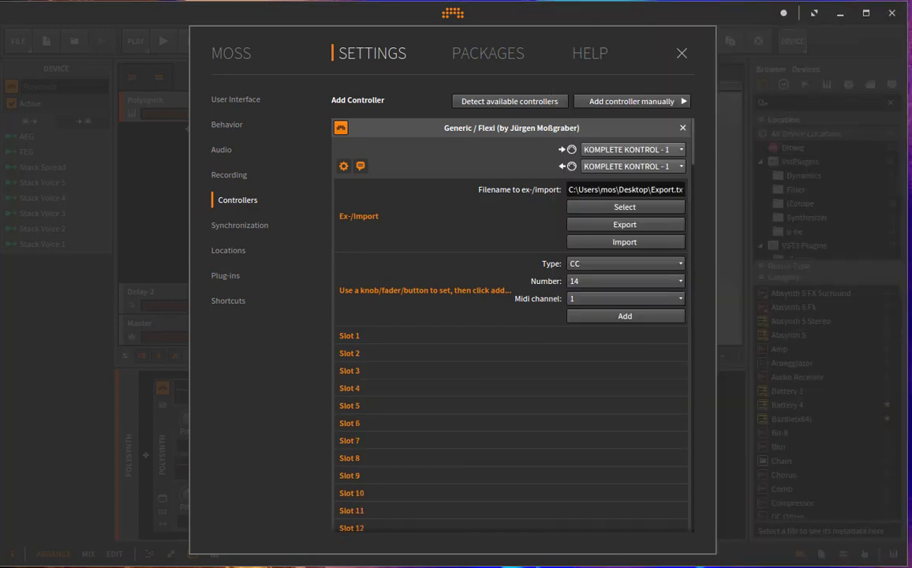
left_click(624, 242)
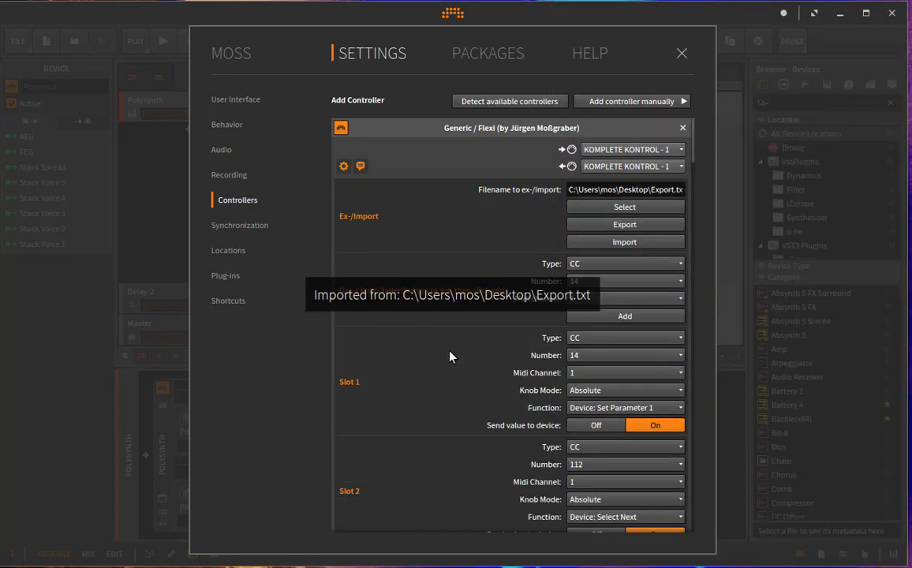
scroll(456, 379, "down", 2)
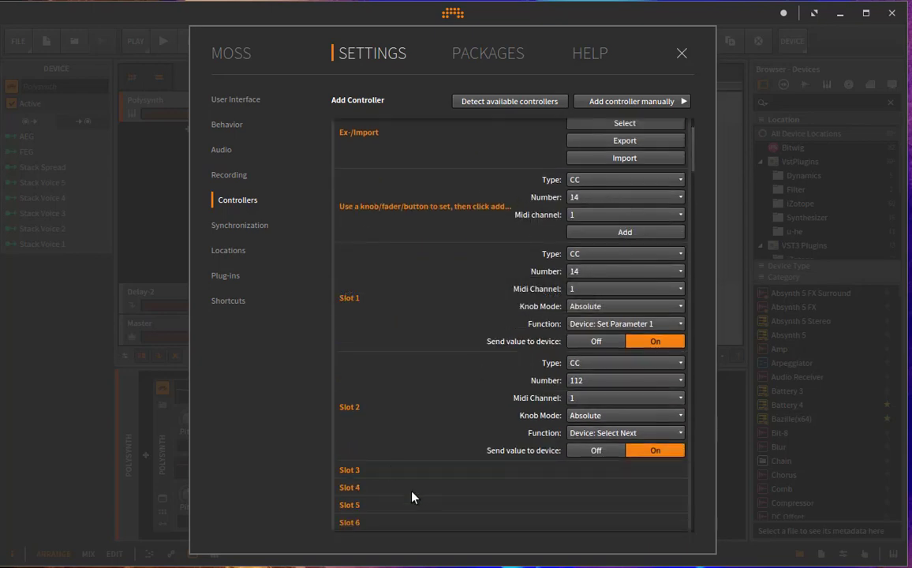